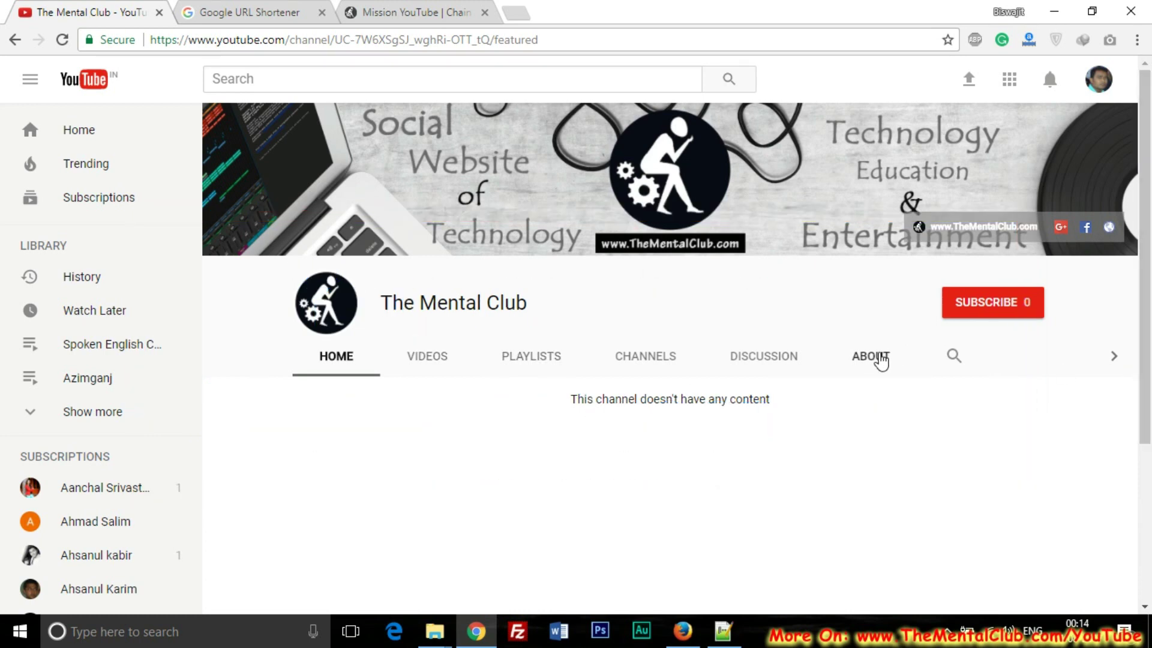
Open The Mental Club's About tab and highlight its description line to read it
left_click(878, 355)
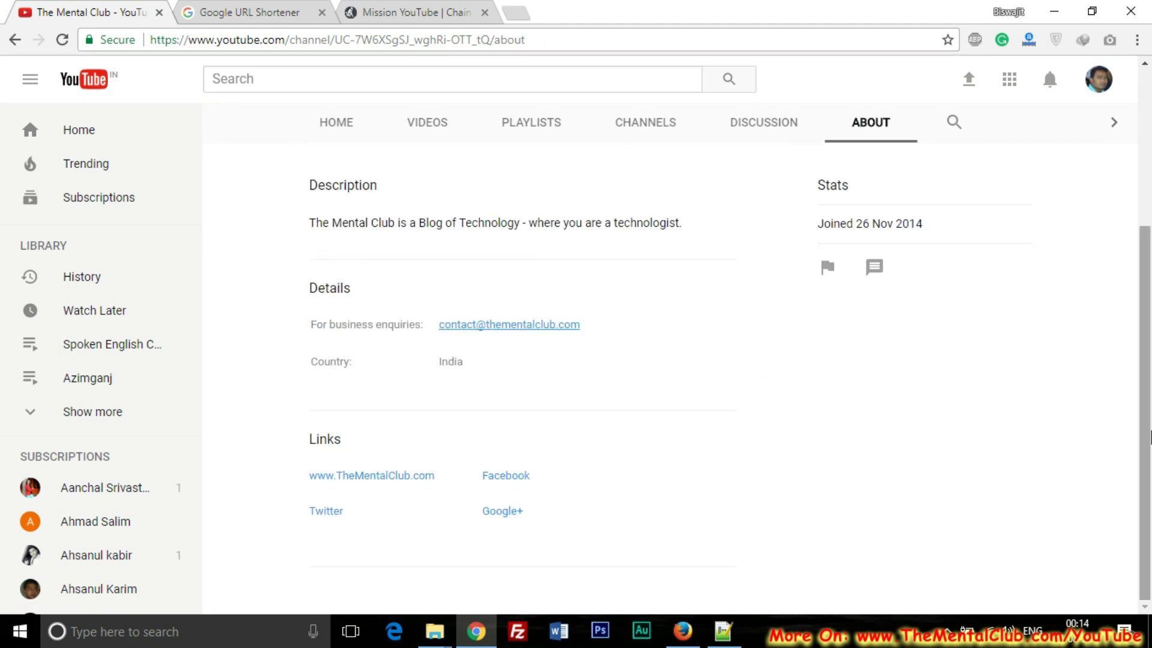
scroll(851, 450, "up", 3)
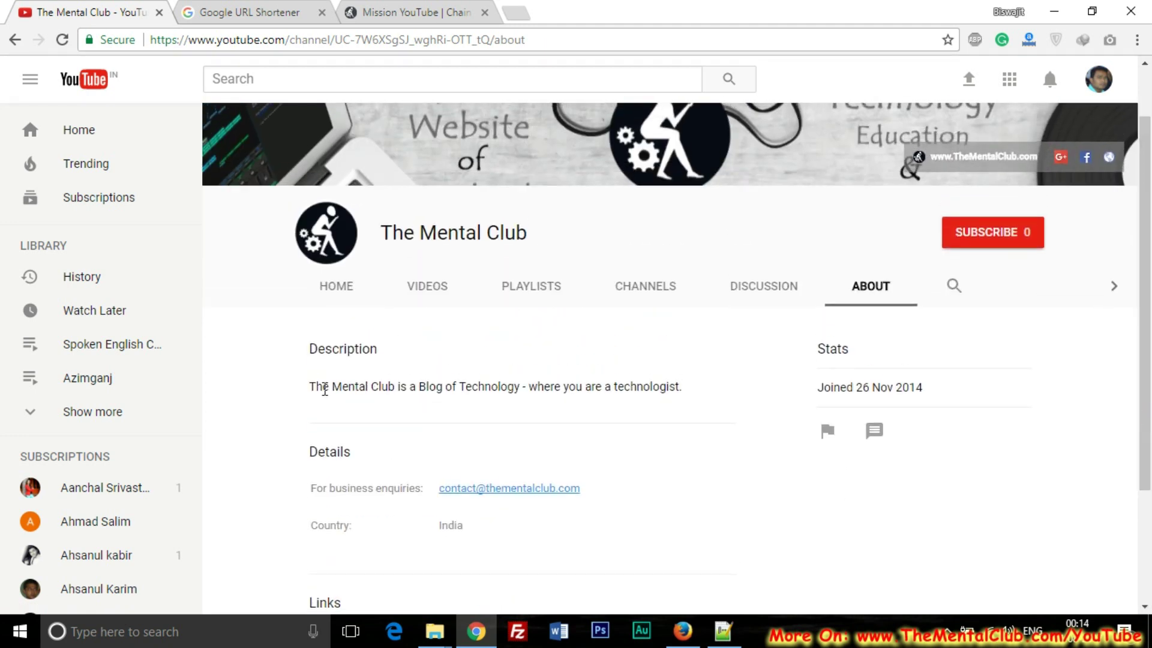
left_click_drag(316, 387, 676, 387)
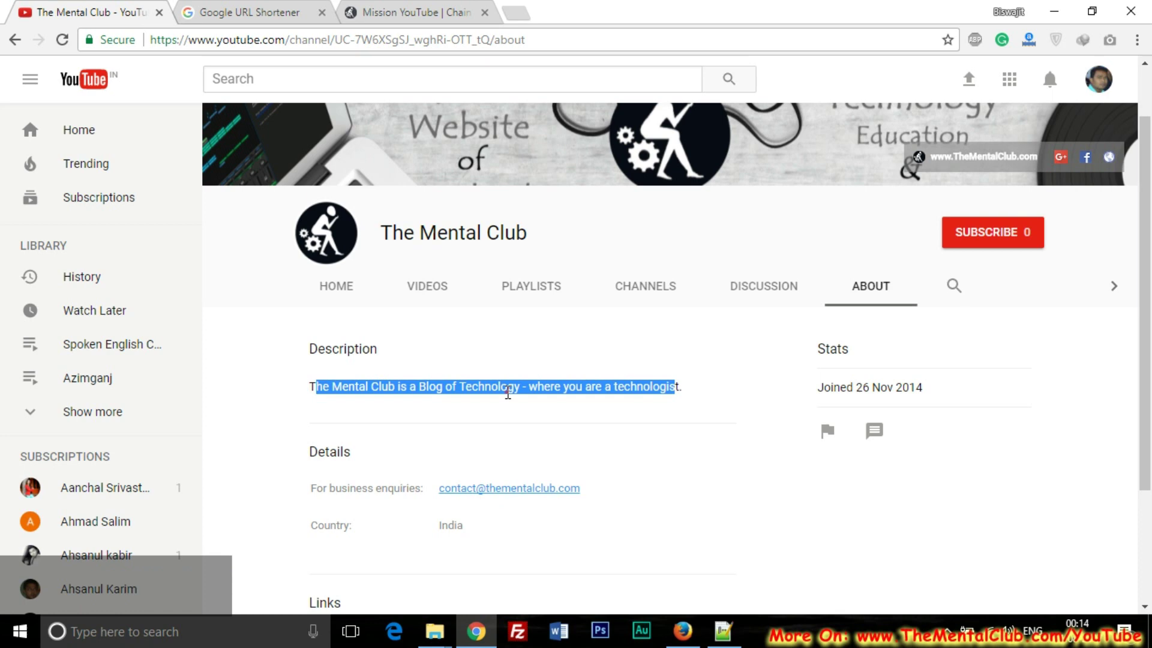
left_click(509, 392)
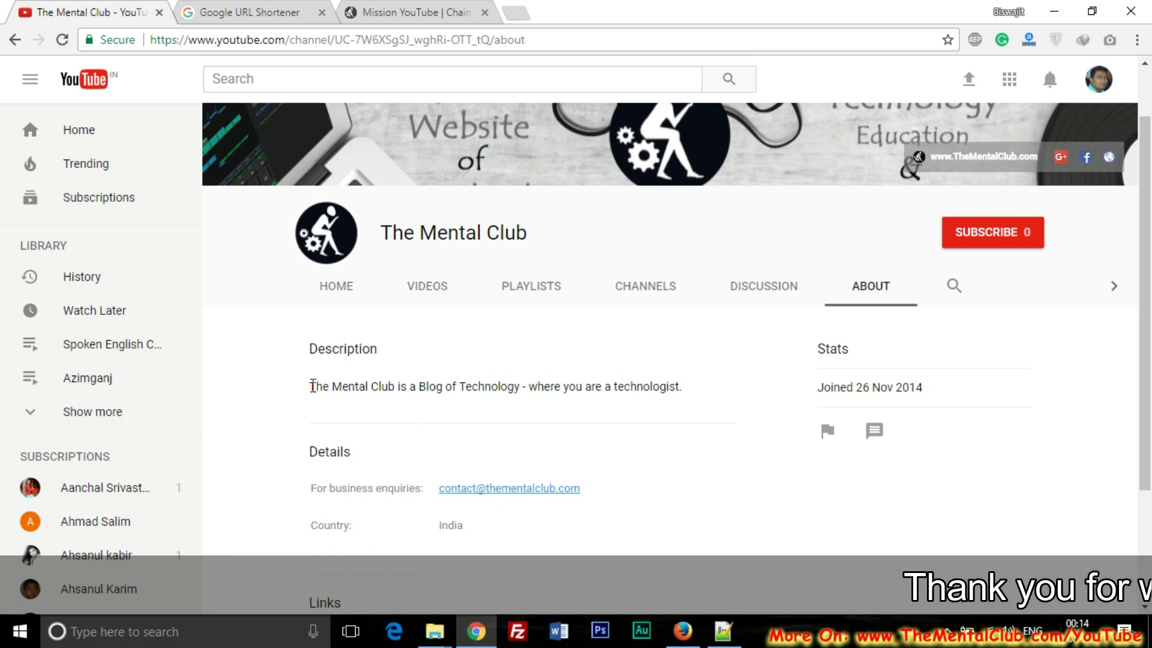
left_click_drag(313, 386, 683, 386)
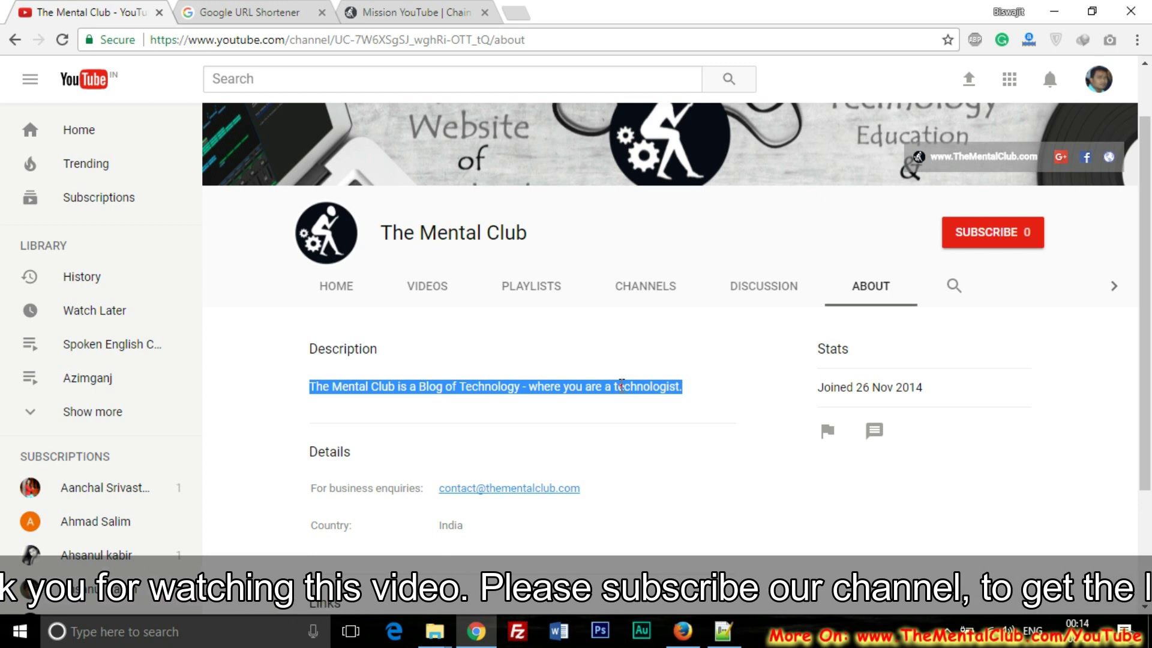
left_click(621, 384)
left_click_drag(1148, 384, 1150, 447)
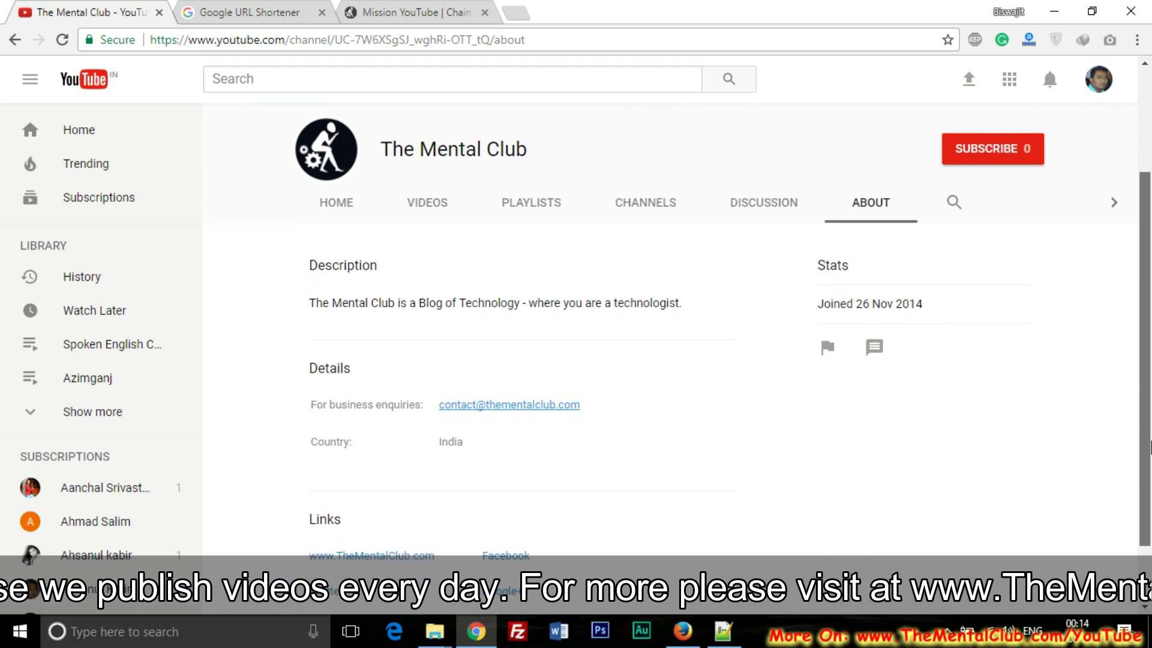
scroll(784, 408, "up", 2)
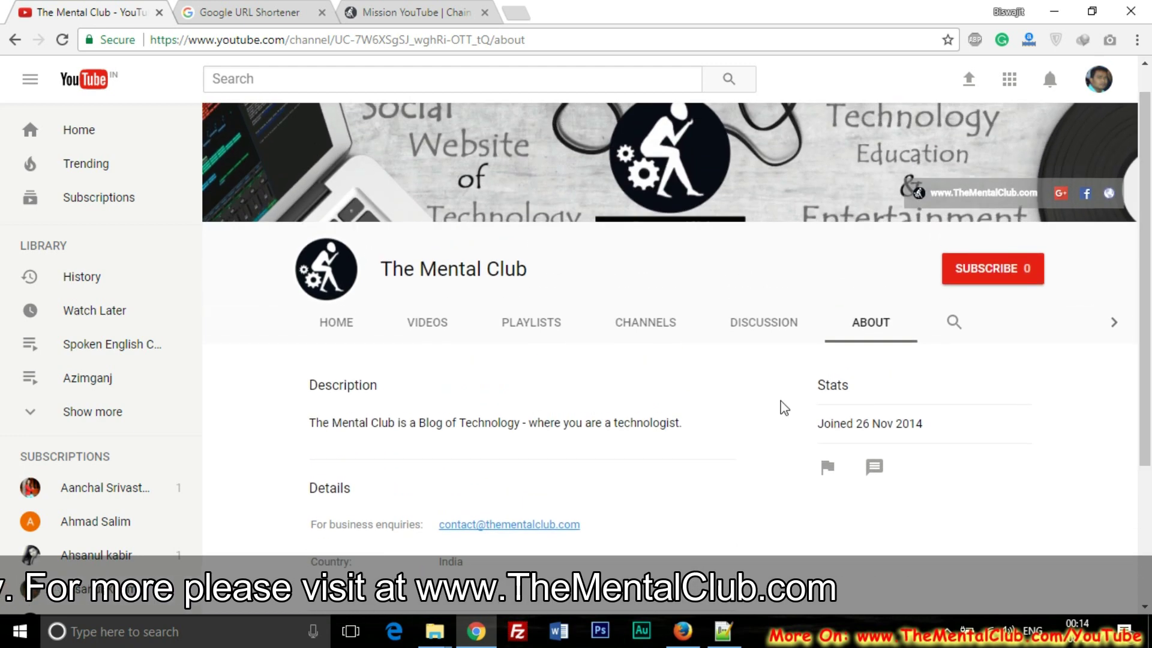
left_click_drag(310, 422, 687, 425)
left_click(512, 428)
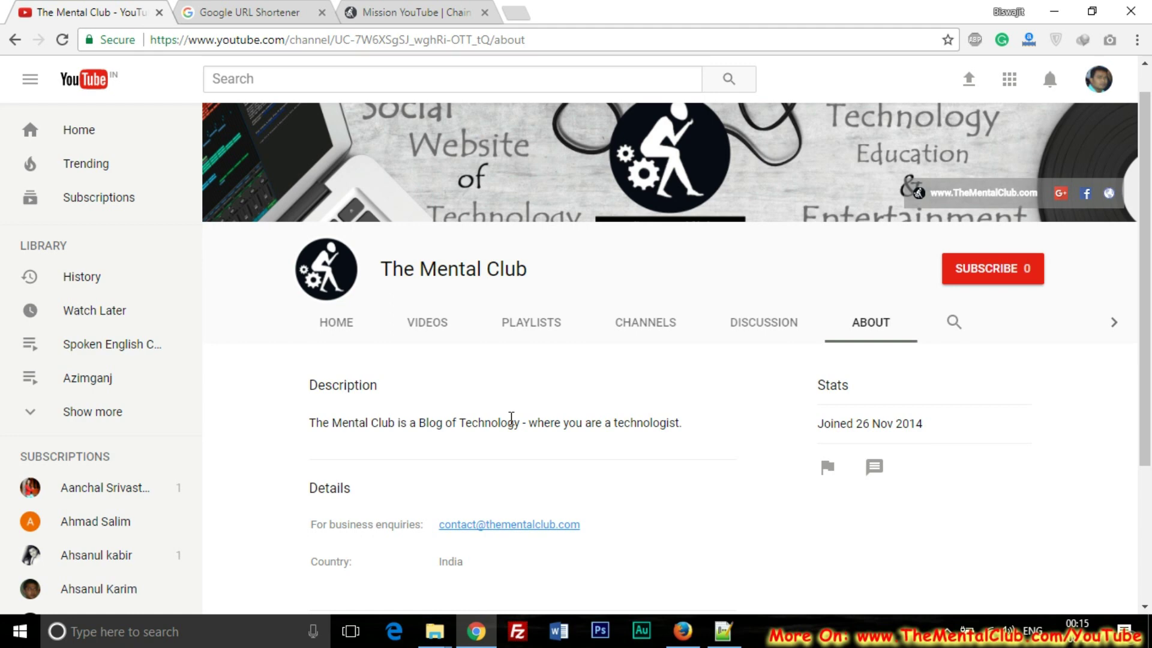
Switch to Firefox and go to the signed-in Heart Touching Voice channel via the account menu
left_click(683, 631)
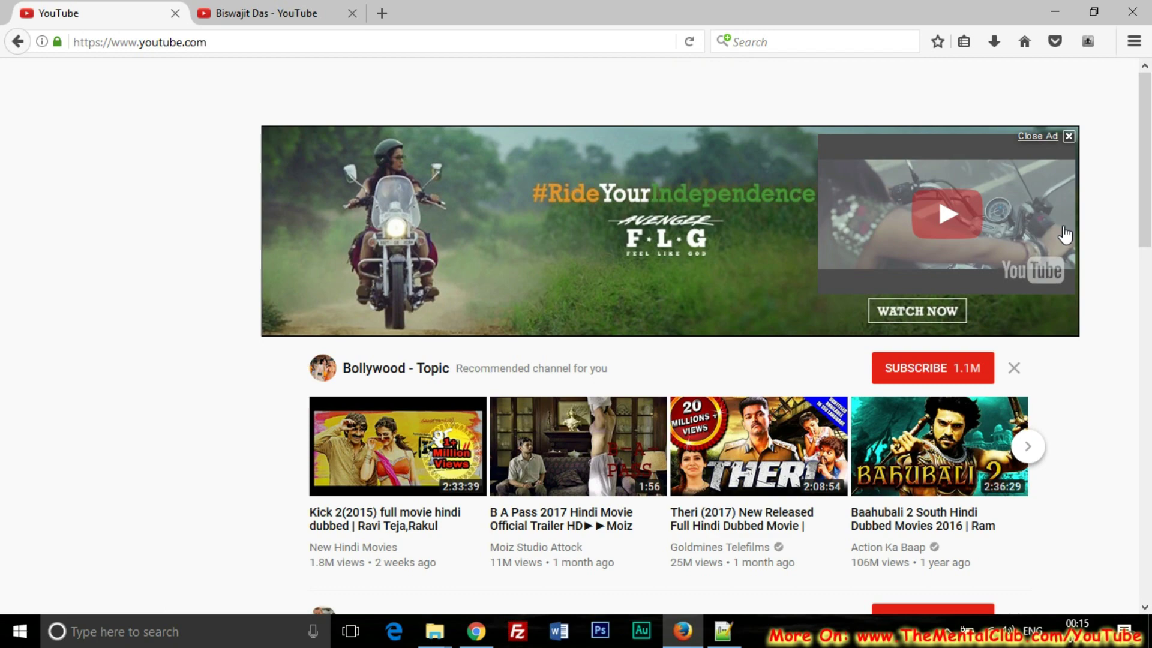
scroll(720, 150, "down", 3)
scroll(1080, 144, "up", 3)
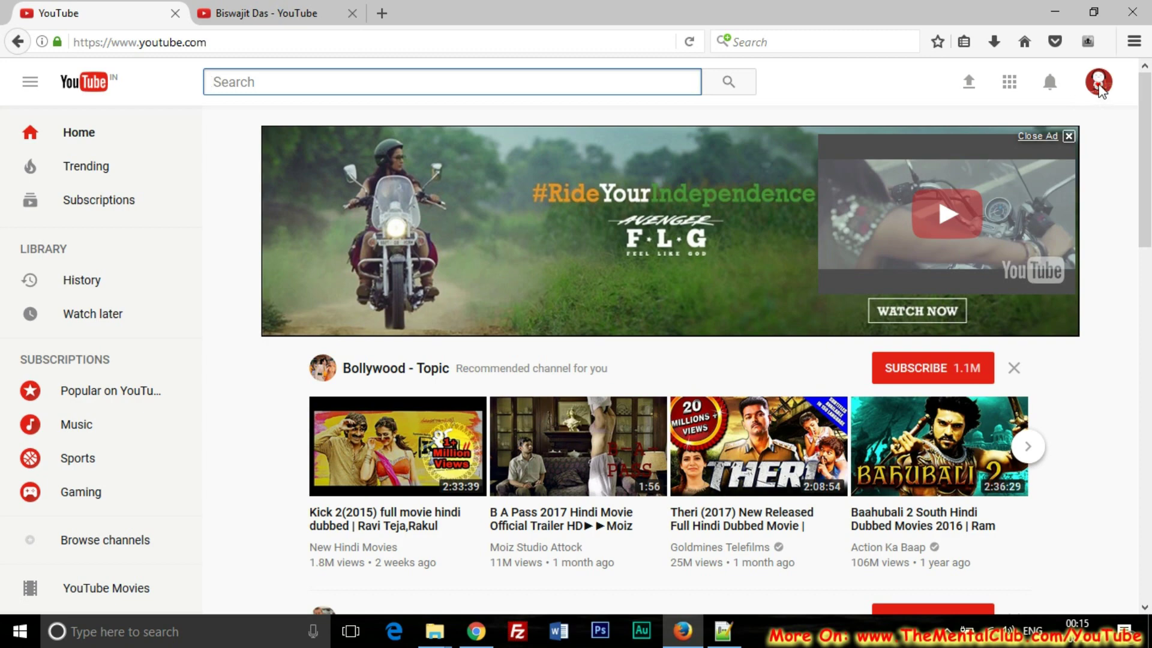
left_click(1100, 85)
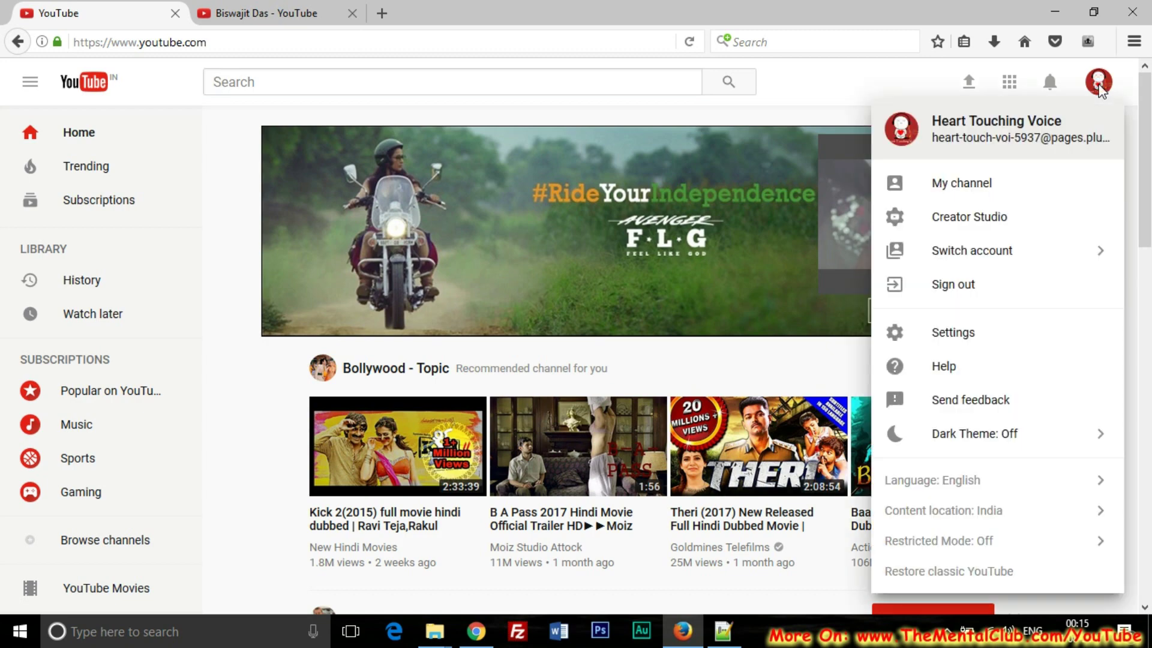
left_click(985, 185)
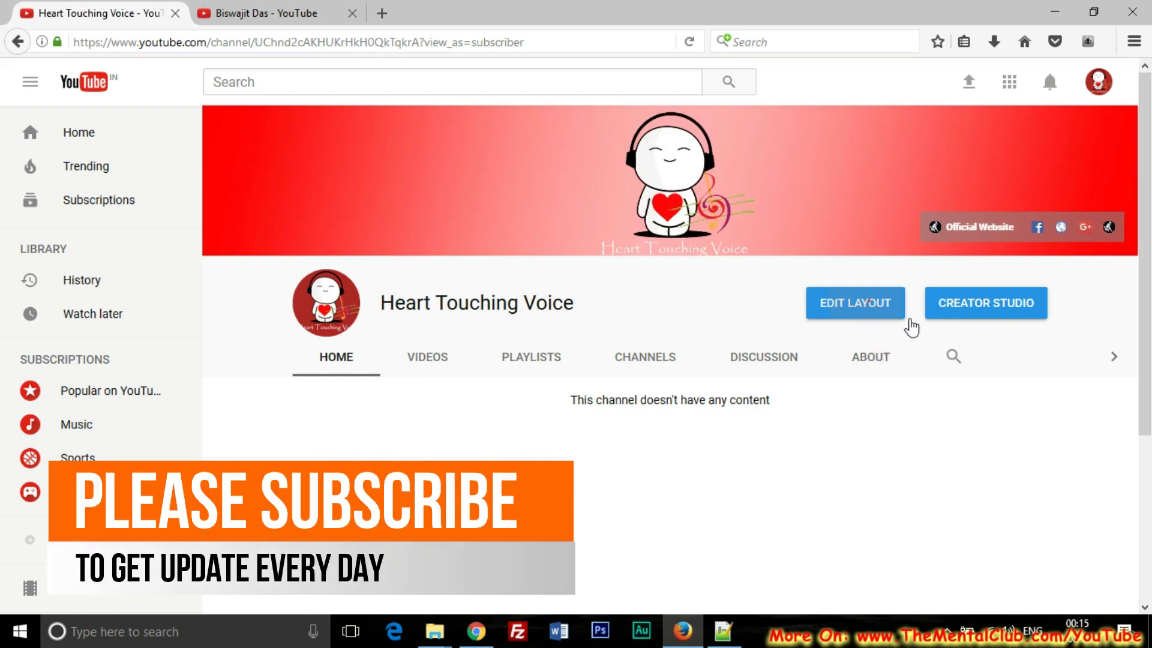
Open the channel's About page in its editable classic layout
left_click(904, 317)
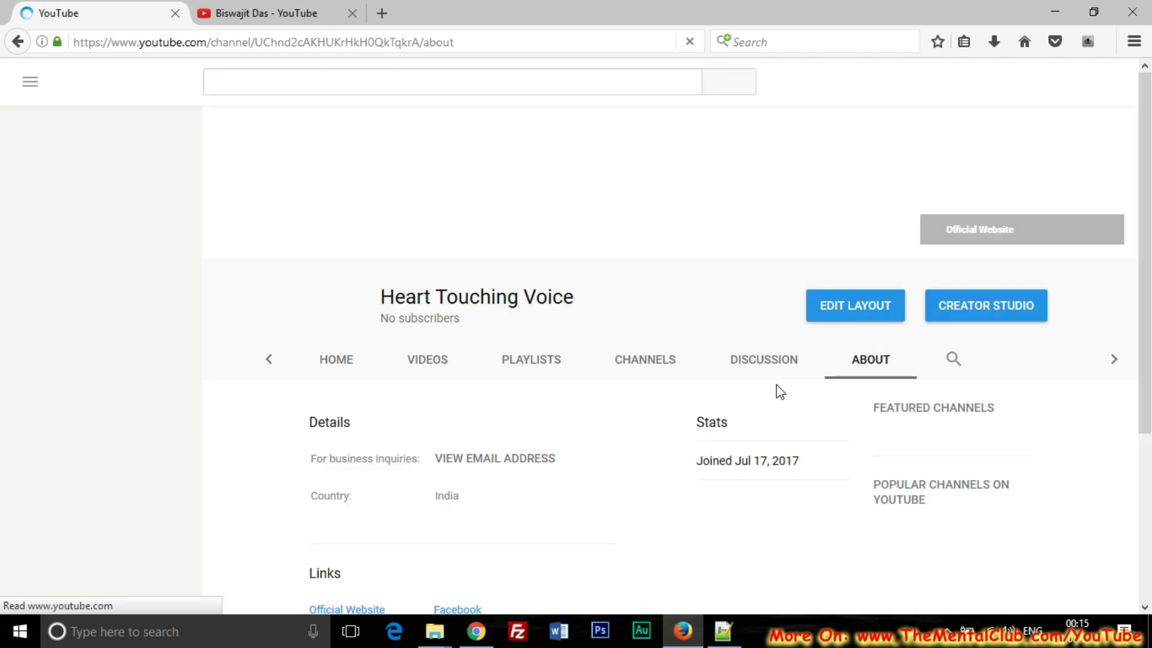
scroll(852, 309, "down", 4)
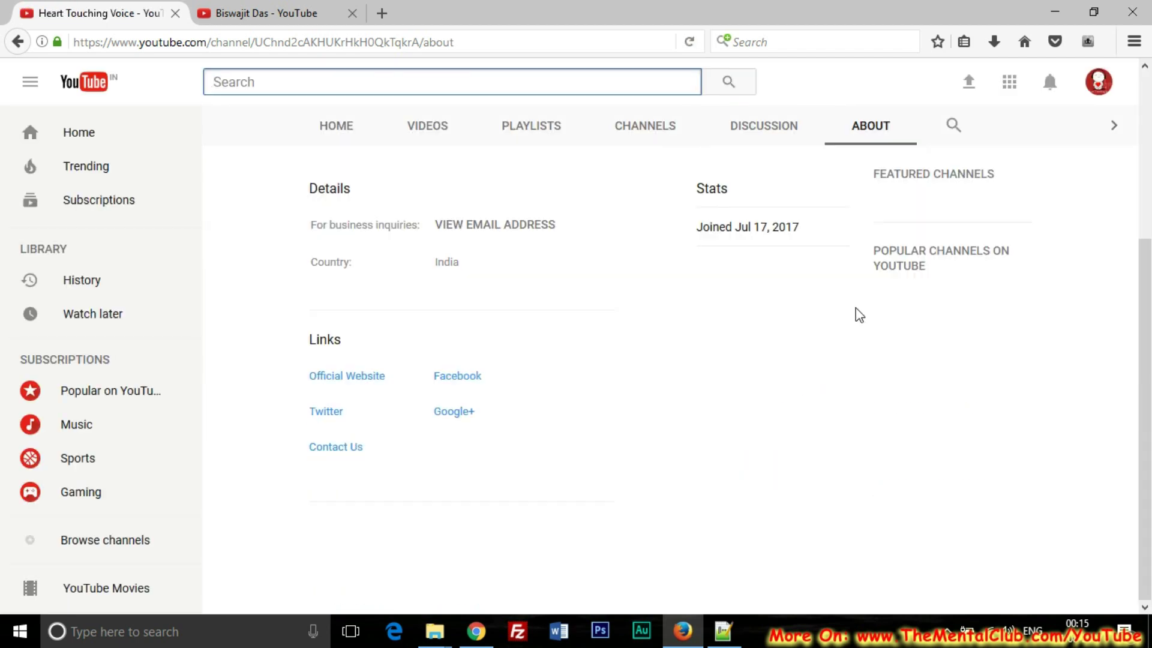
scroll(976, 333, "up", 3)
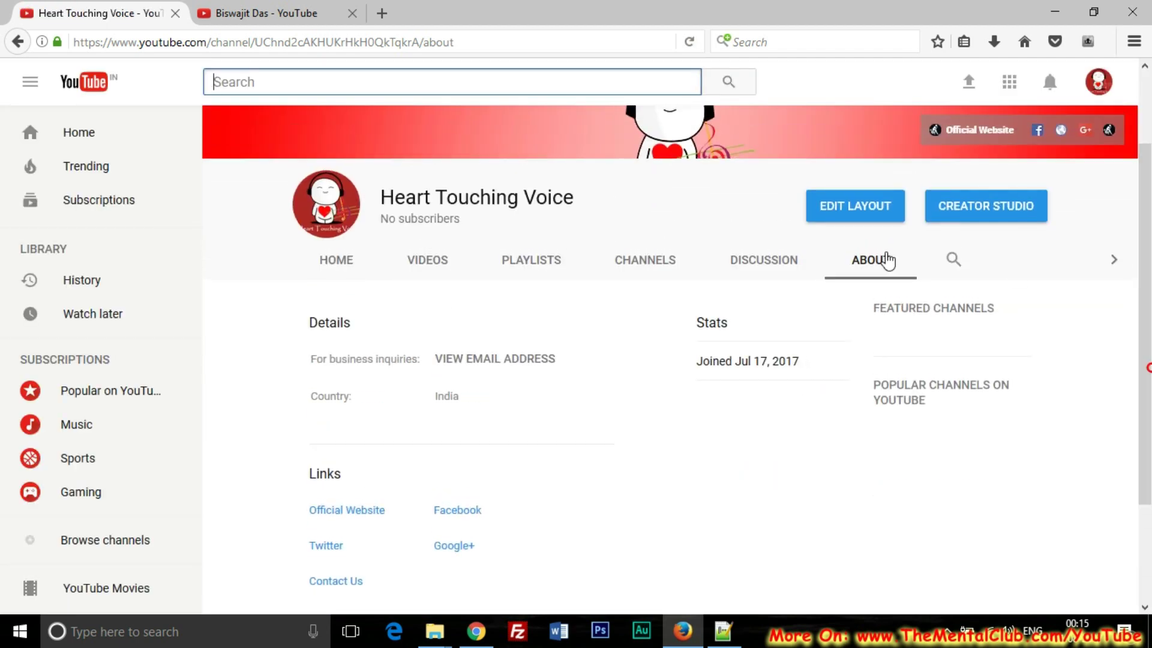
left_click(852, 221)
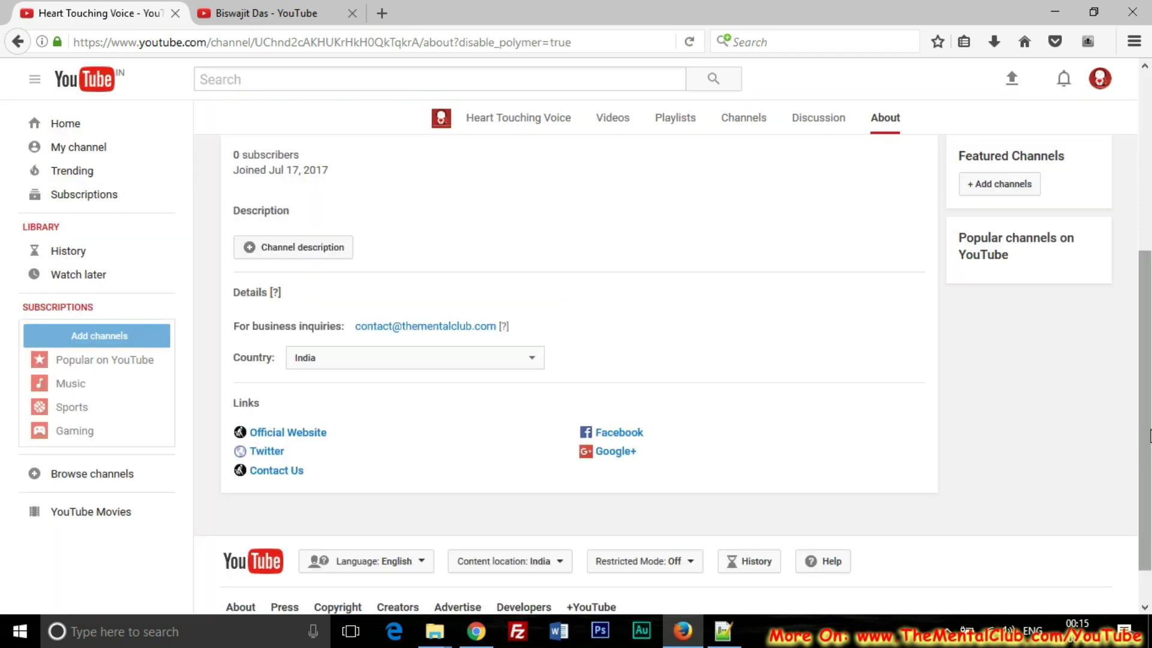
left_click_drag(1142, 426, 1142, 299)
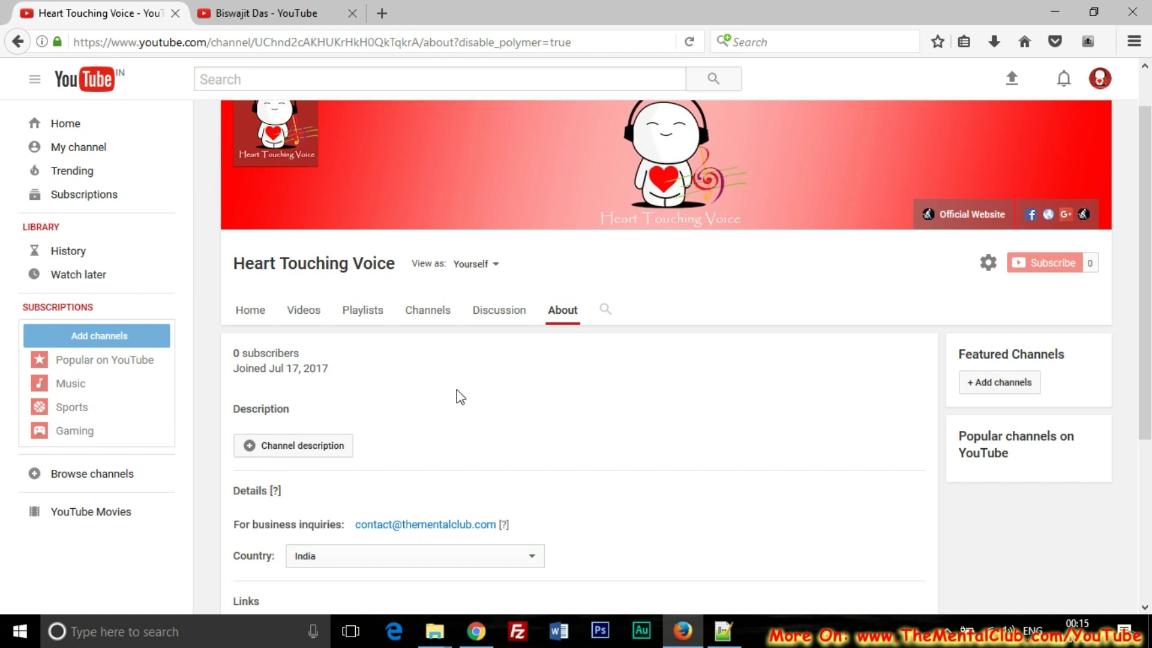
scroll(1144, 390, "down", 3)
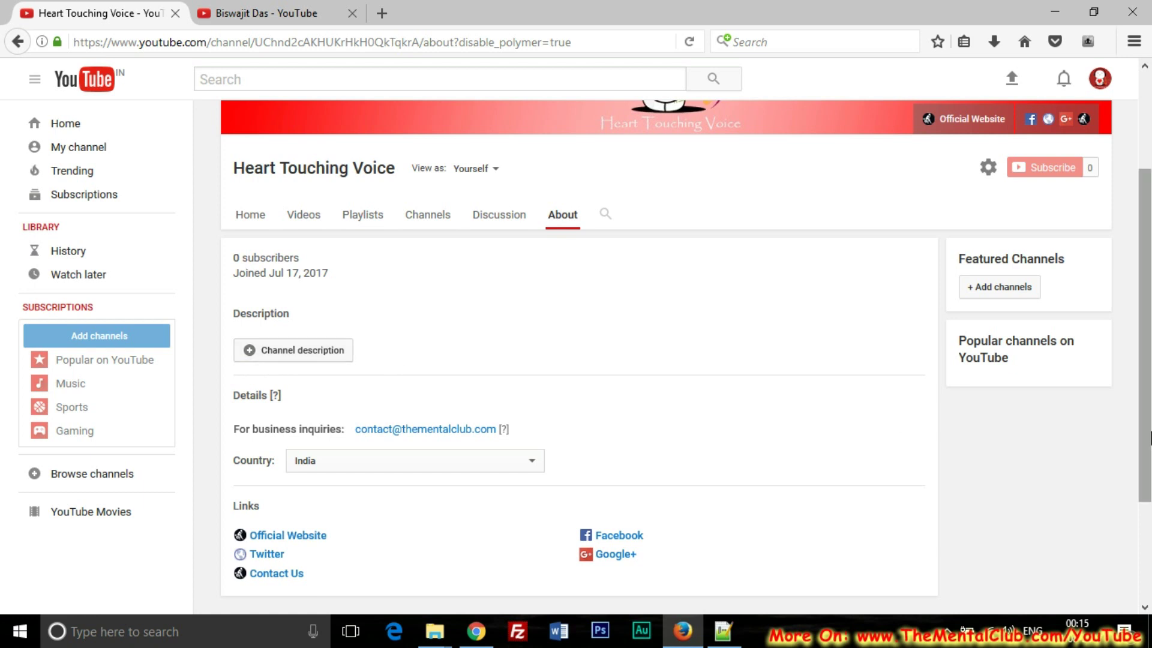
scroll(1149, 438, "up", 5)
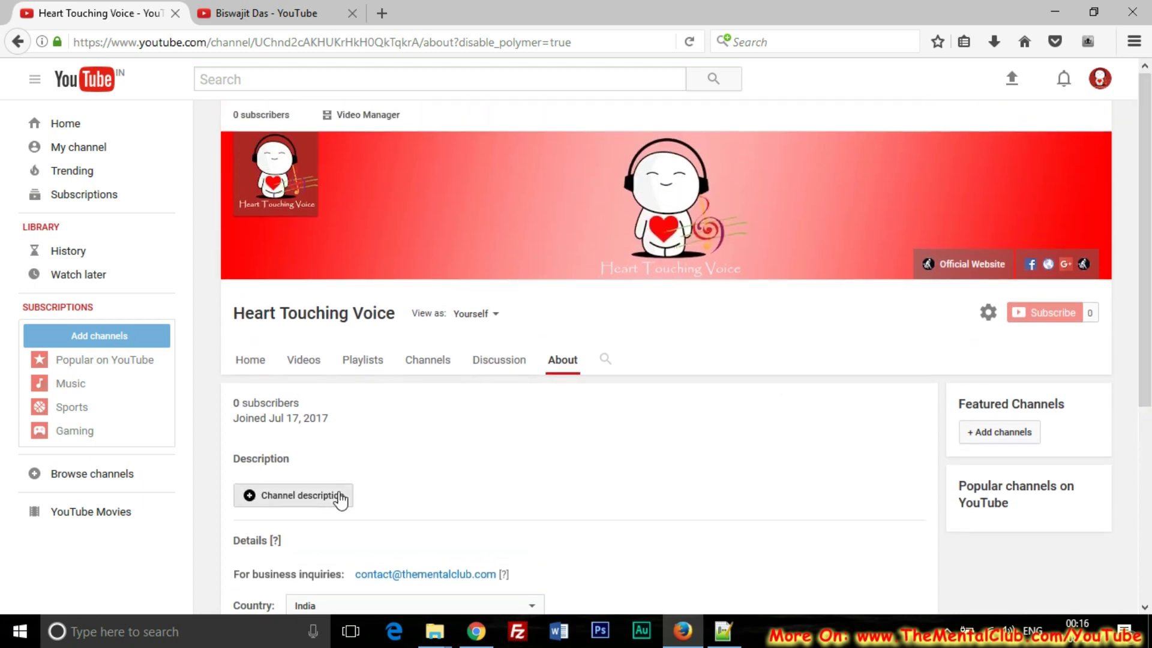
Start an empty channel description and bring up Contact.txt in Notepad++
left_click(340, 498)
scroll(536, 398, "down", 3)
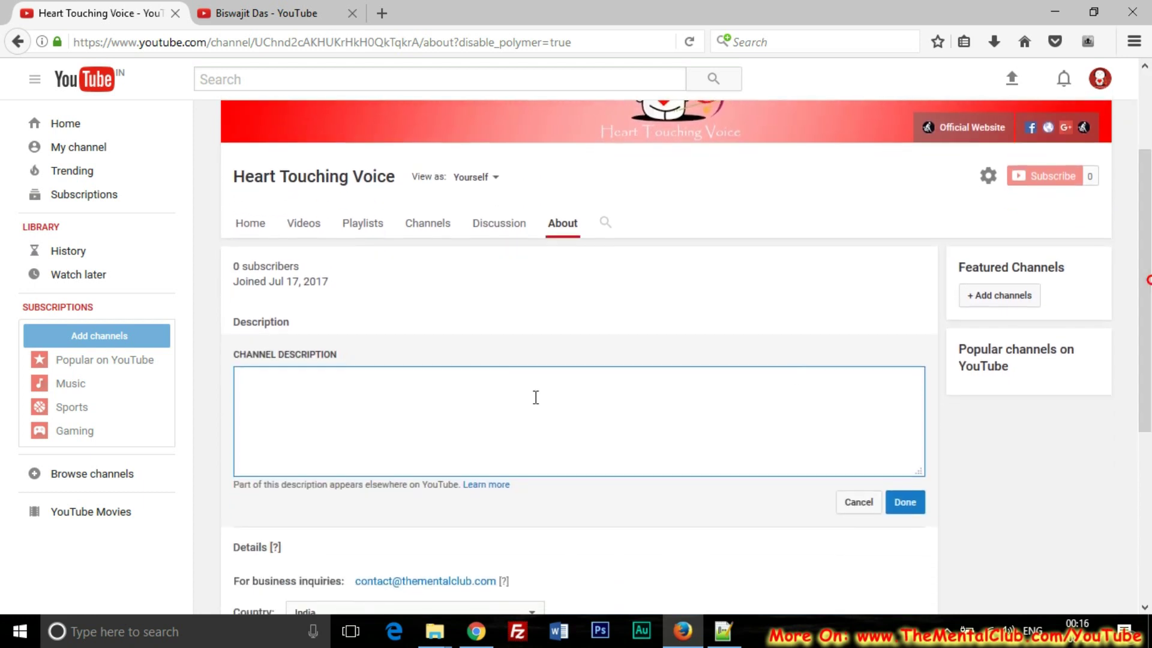
left_click(719, 626)
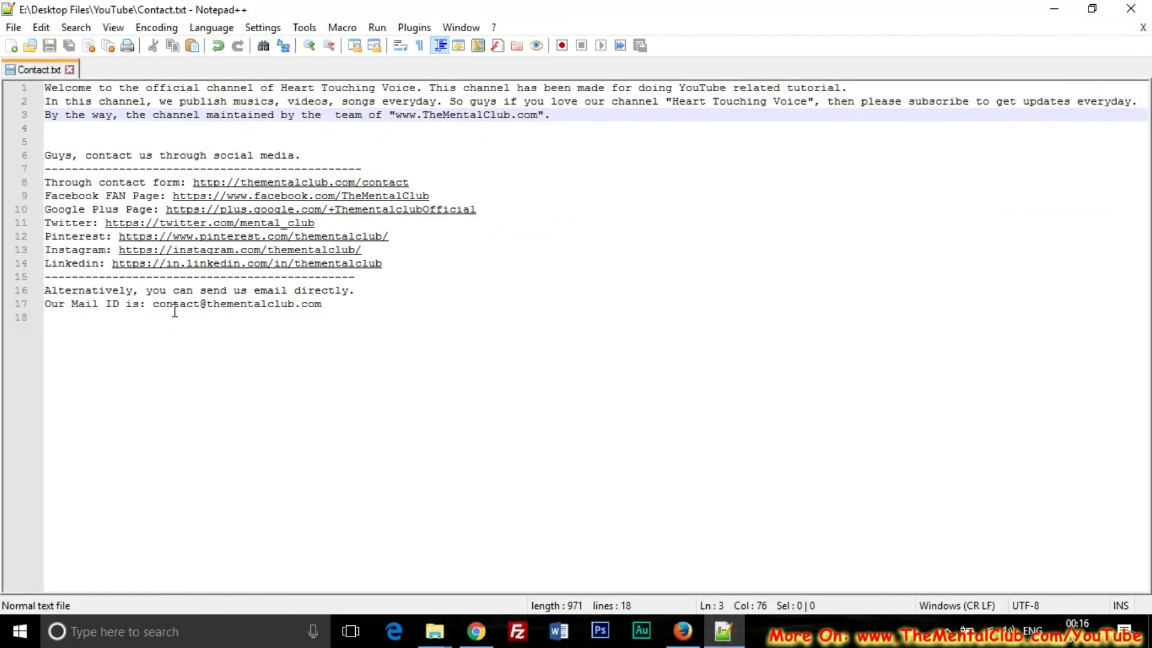
Paste the three intro lines from Contact.txt into the channel description box
left_click_drag(45, 88, 559, 116)
key("ctrl+c")
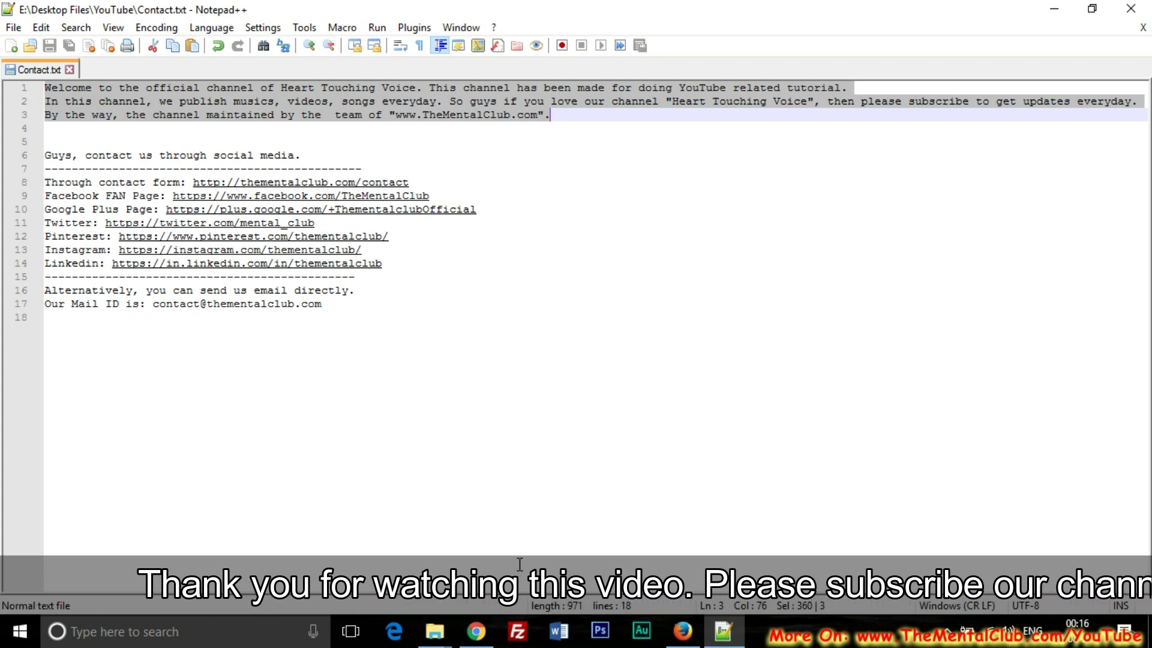
left_click(480, 639)
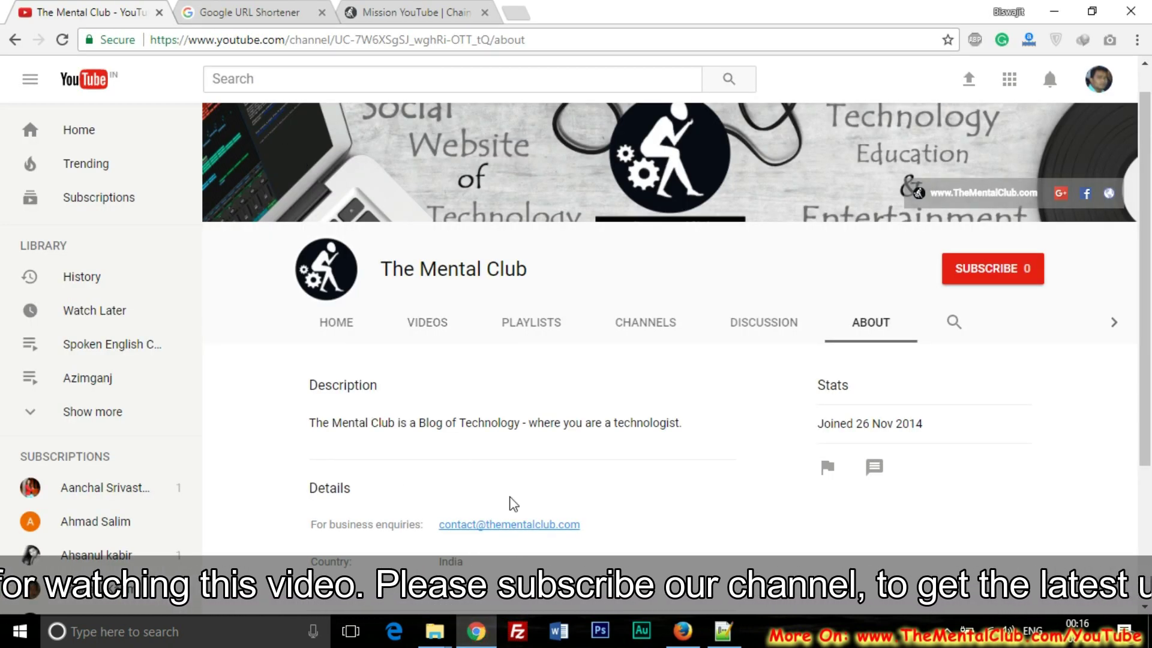
left_click(682, 633)
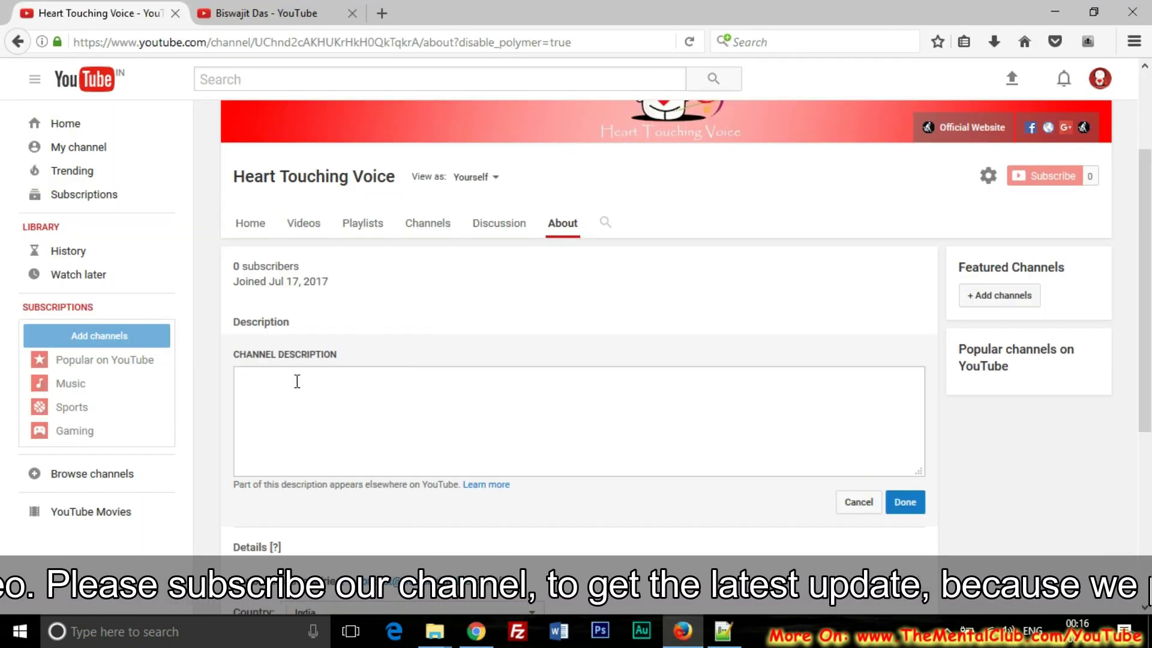
left_click(297, 381)
key("ctrl+v")
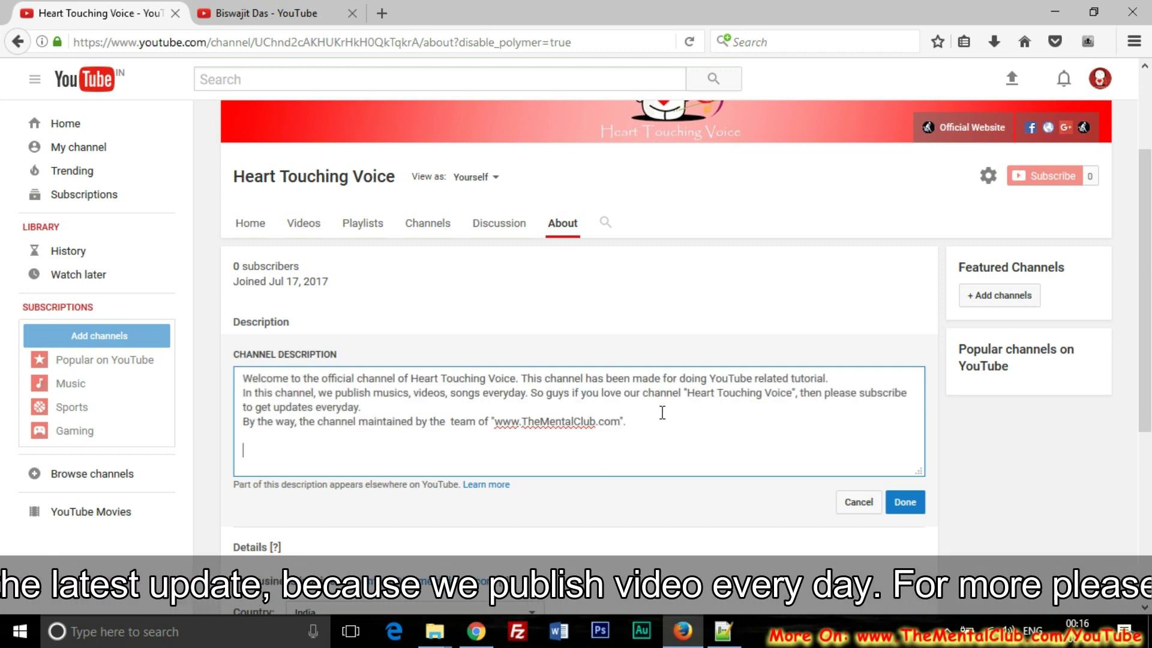
Select lines 6–17 with the social links in Contact.txt, then return to the description
left_click(723, 631)
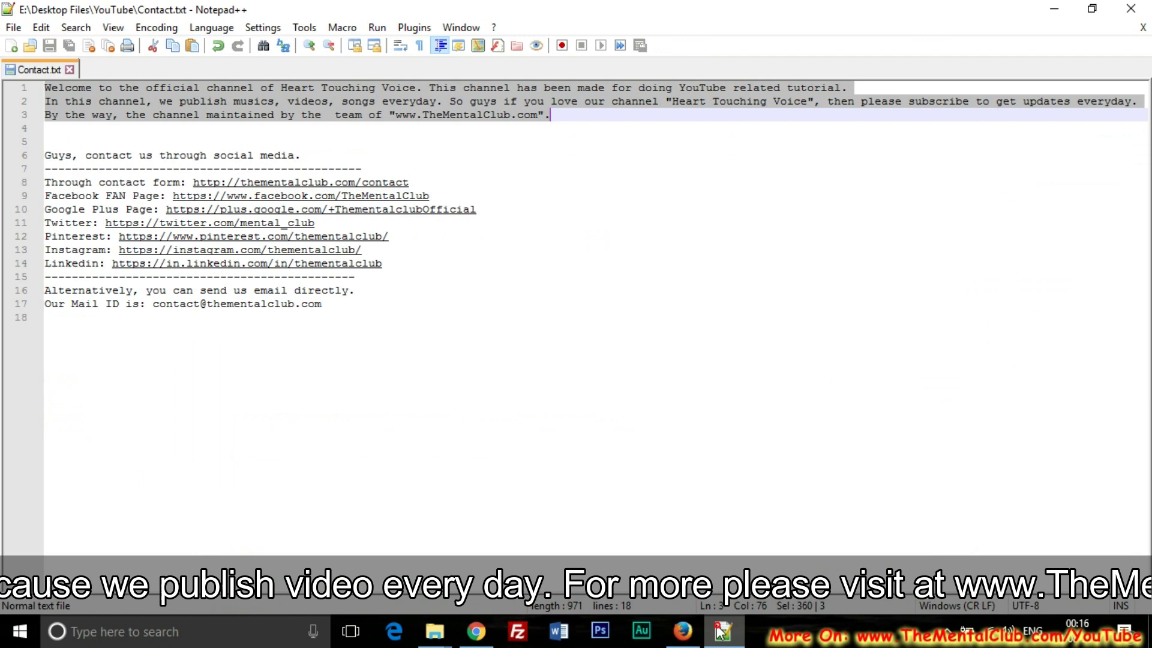
left_click_drag(338, 308, 36, 160)
key("ctrl+c")
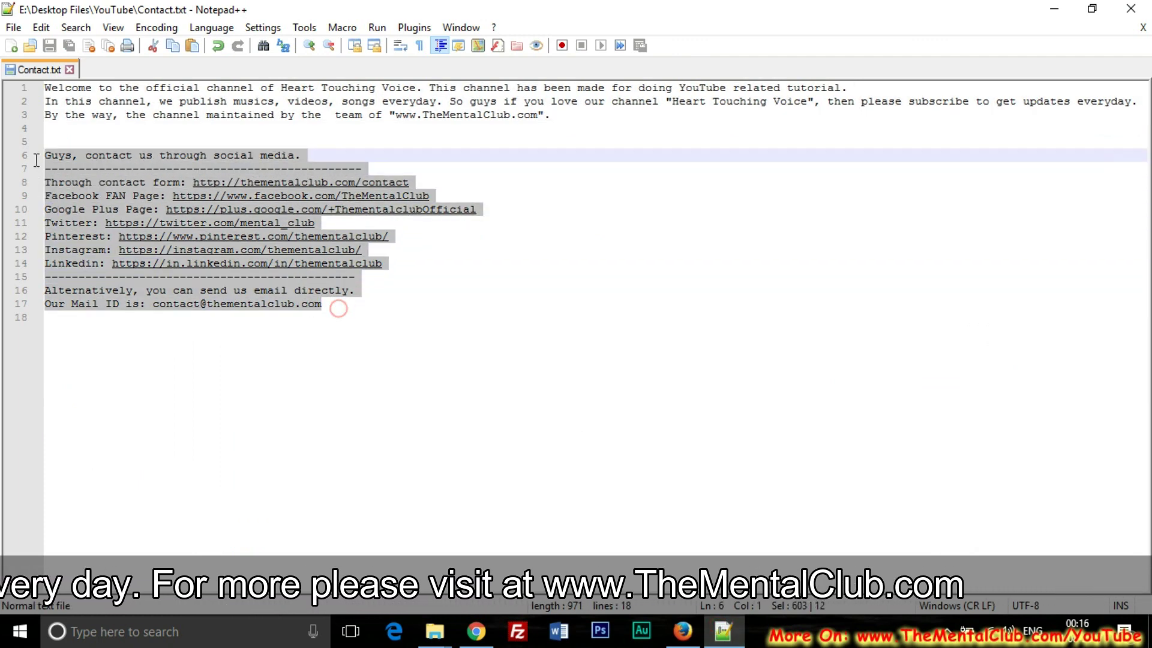
left_click(724, 628)
key("ctrl+v")
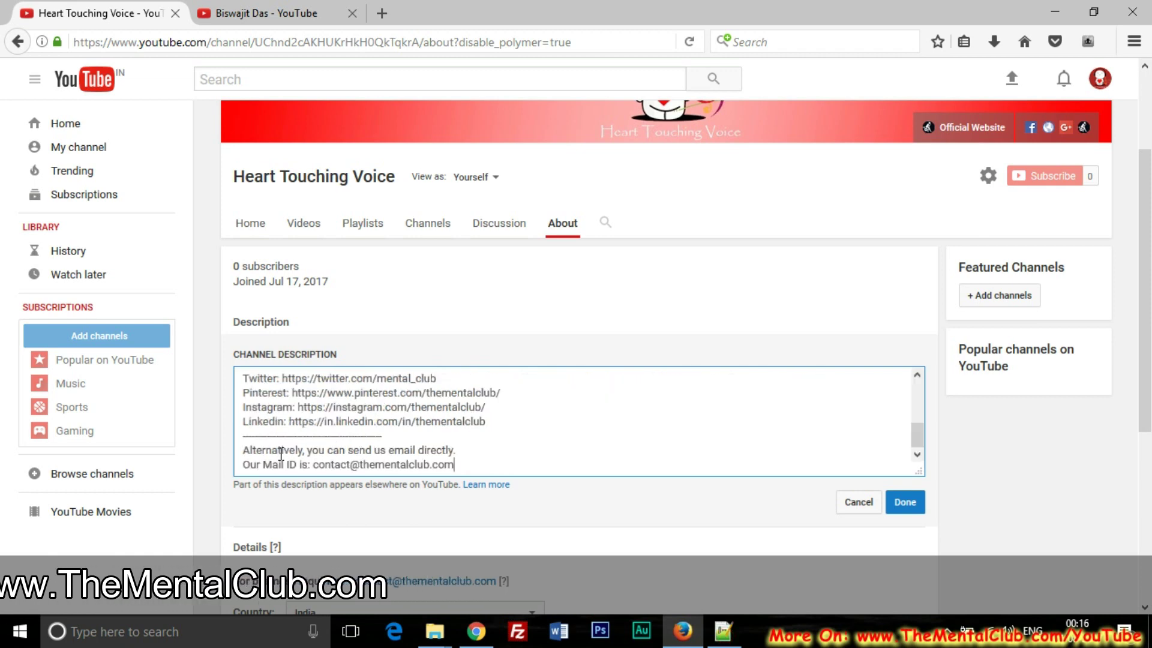
scroll(477, 471, "up", 6)
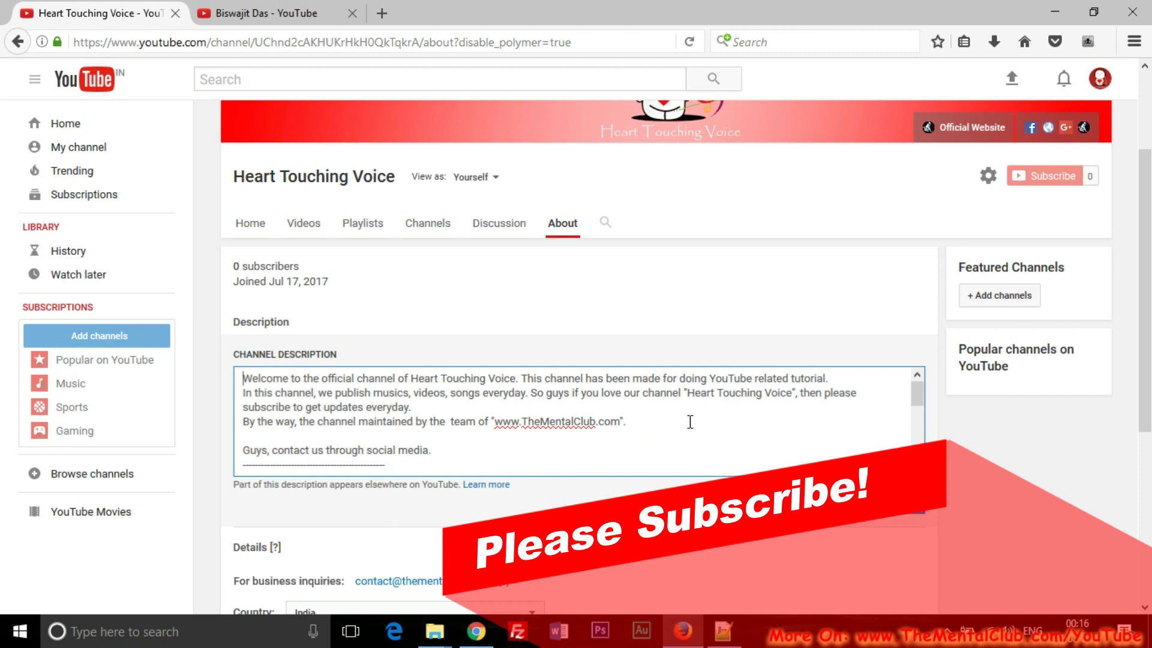
left_click_drag(914, 398, 771, 377)
left_click(635, 423)
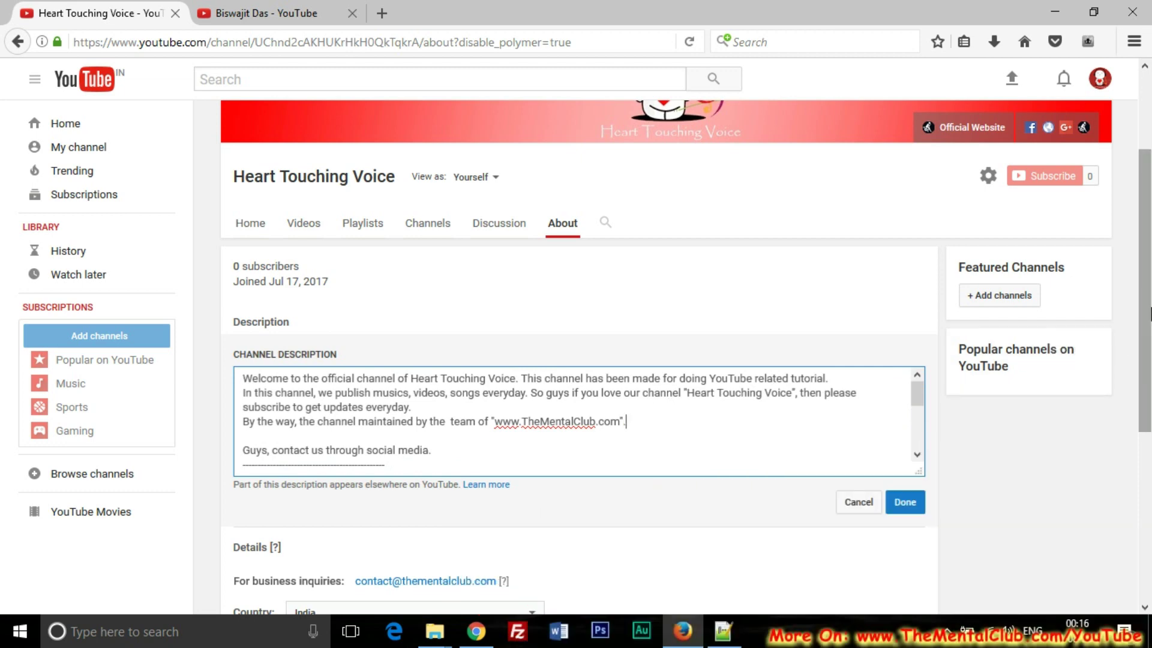
left_click_drag(1150, 324, 1150, 378)
scroll(1151, 378, "up", 3)
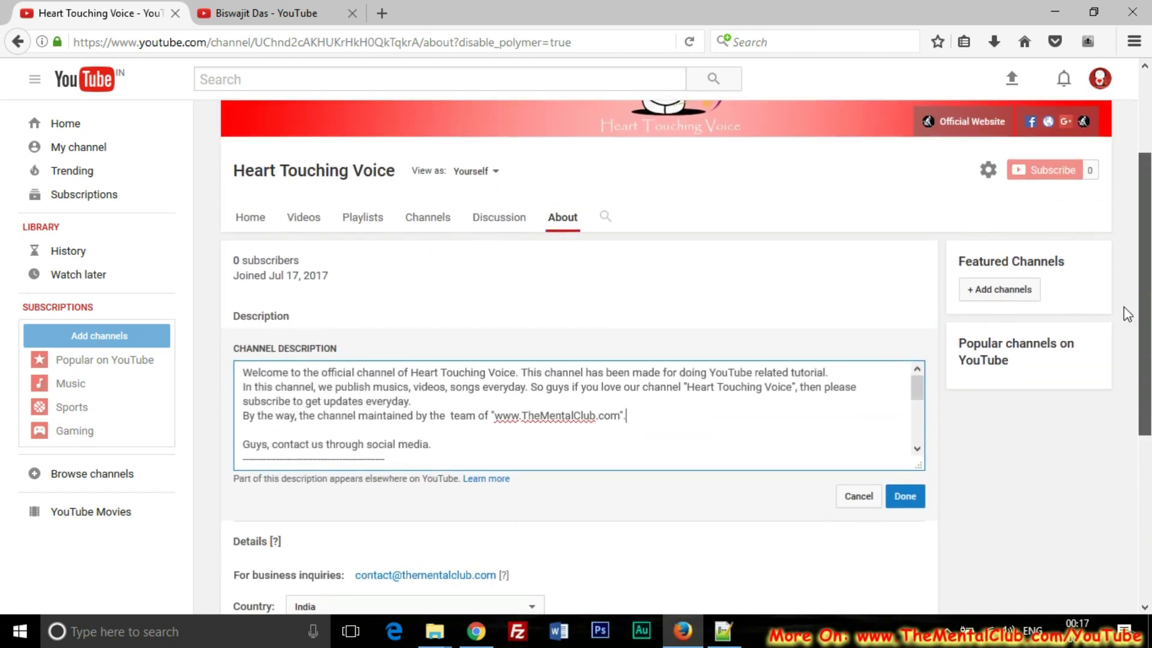
mouse_move(917, 390)
left_mouse_down()
mouse_move(919, 454)
mouse_move(916, 387)
left_mouse_up()
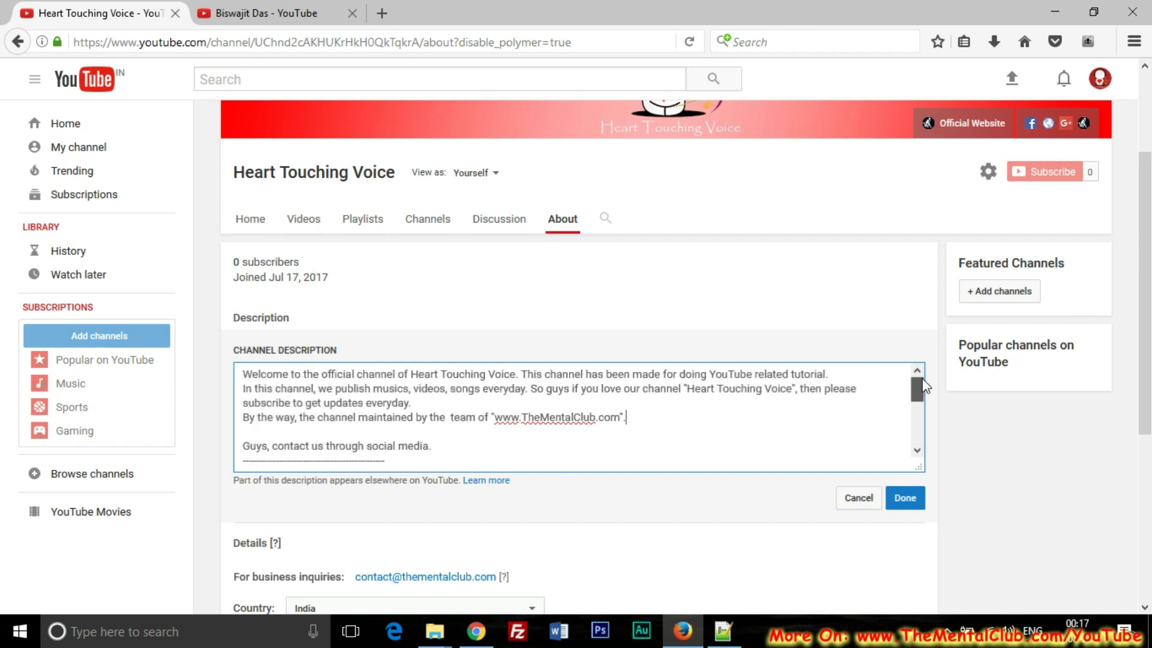
left_click(663, 416)
left_click_drag(1146, 320, 1147, 336)
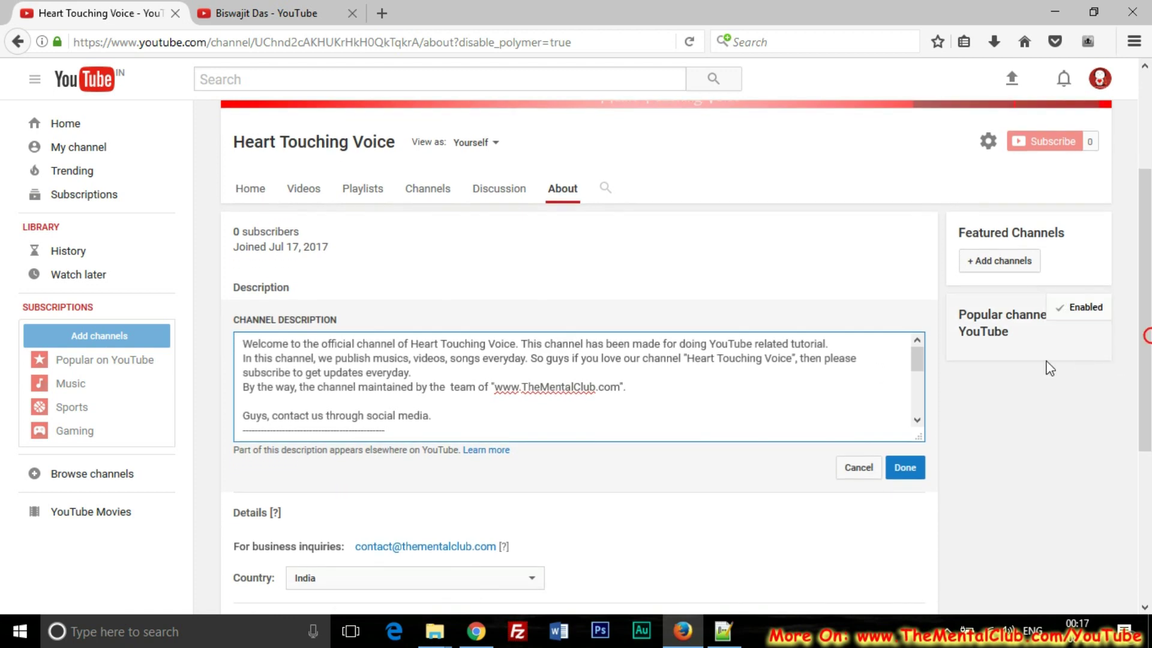
mouse_move(916, 370)
left_mouse_down()
mouse_move(917, 381)
mouse_move(916, 365)
left_mouse_up()
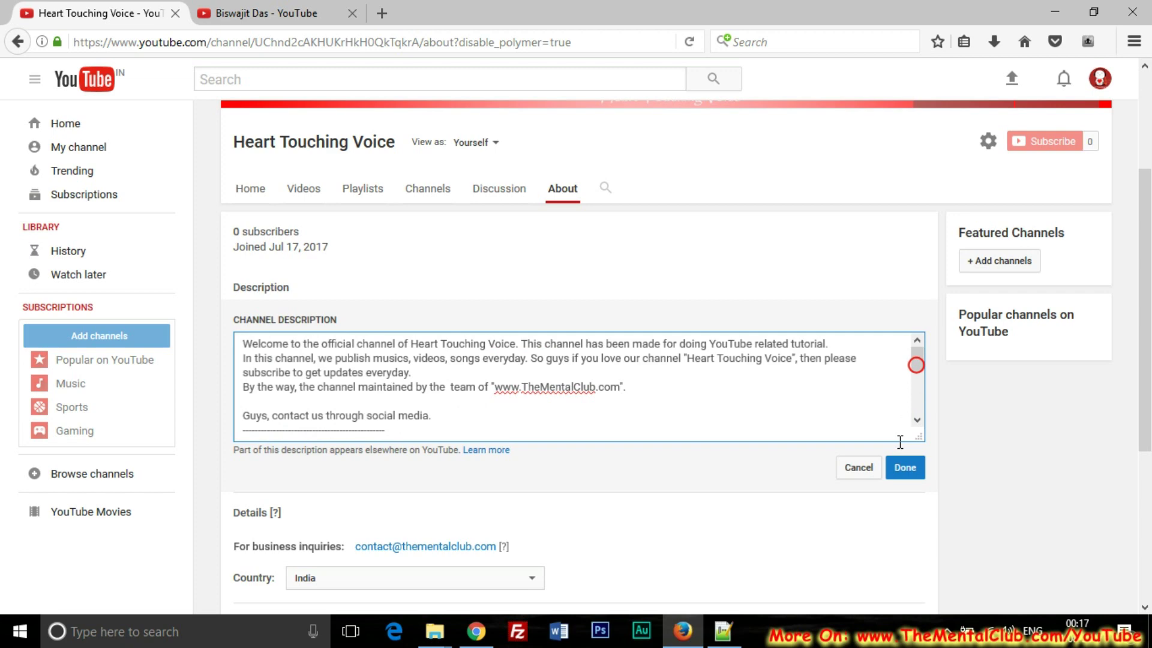
Save the description with Done and expand it with Show more to review the full text
left_click(905, 469)
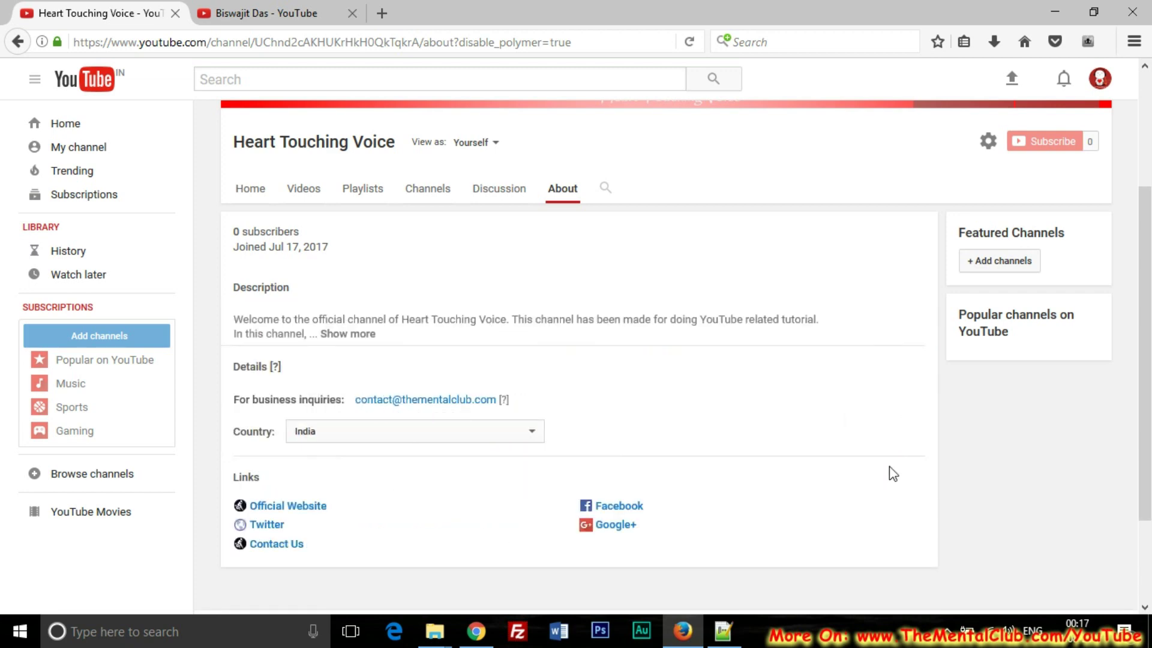
left_click(337, 334)
mouse_move(1147, 351)
left_mouse_down()
mouse_move(1149, 414)
mouse_move(1149, 397)
left_mouse_up()
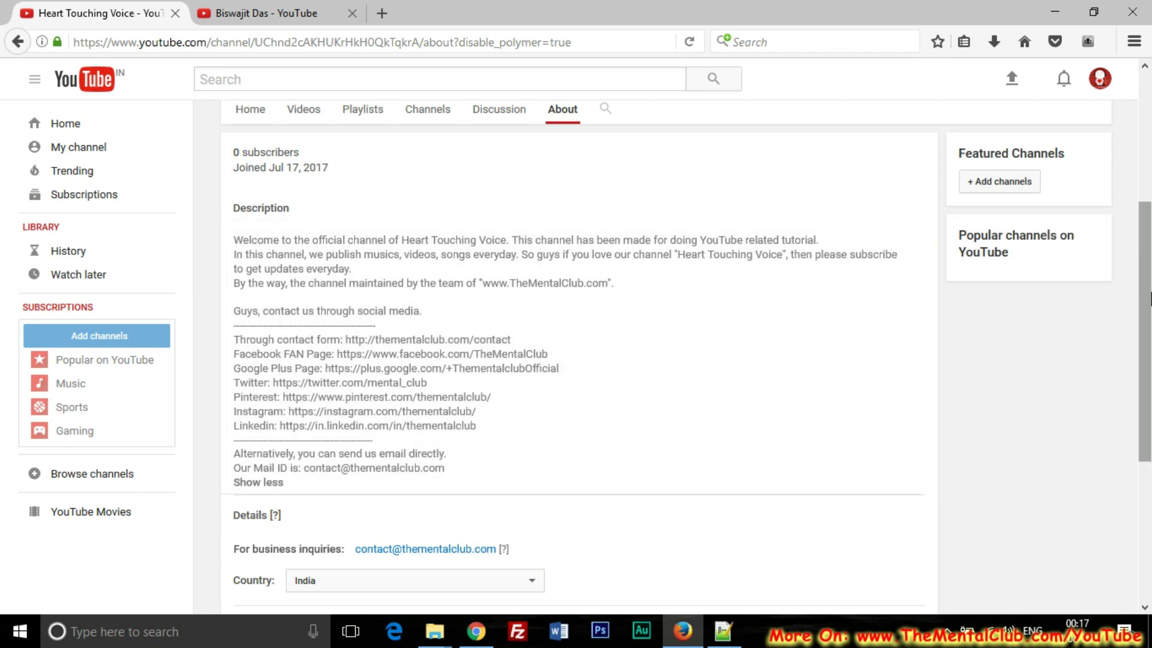
scroll(1149, 249, "up", 5)
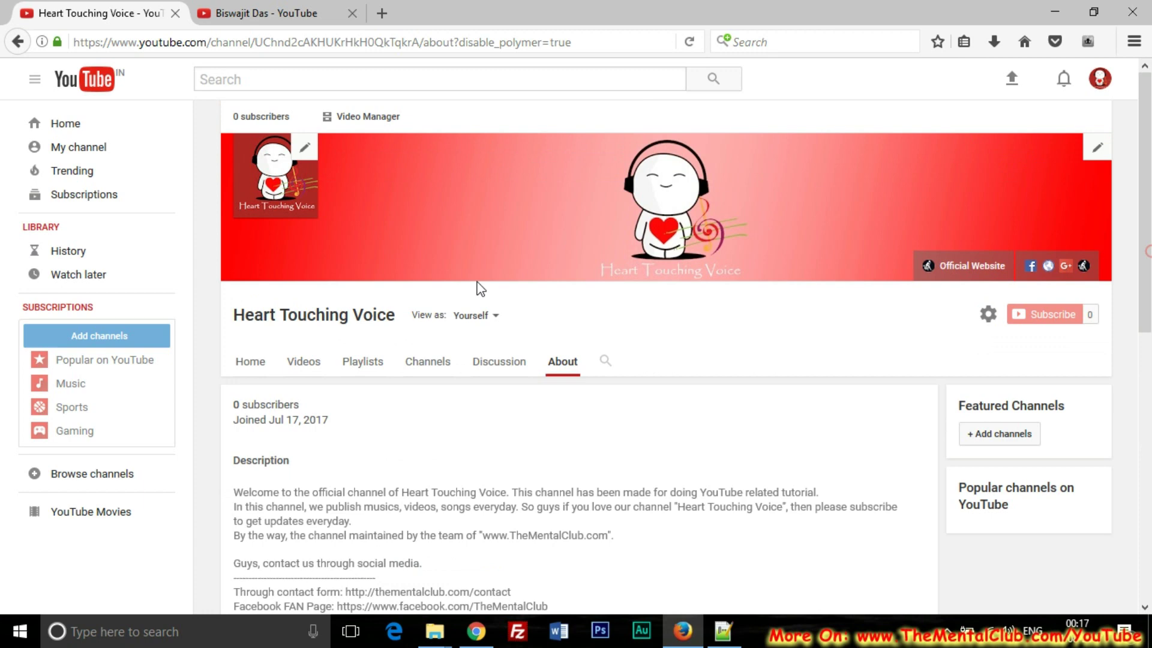
mouse_move(1149, 287)
left_mouse_down()
mouse_move(1149, 551)
mouse_move(1150, 268)
left_mouse_up()
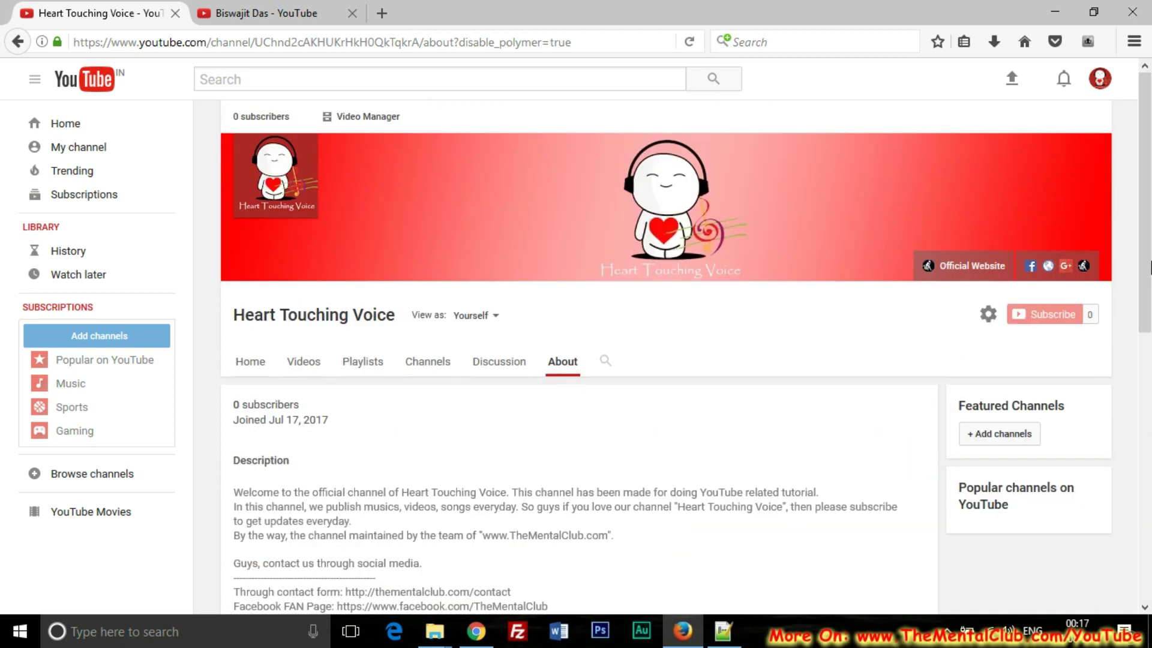